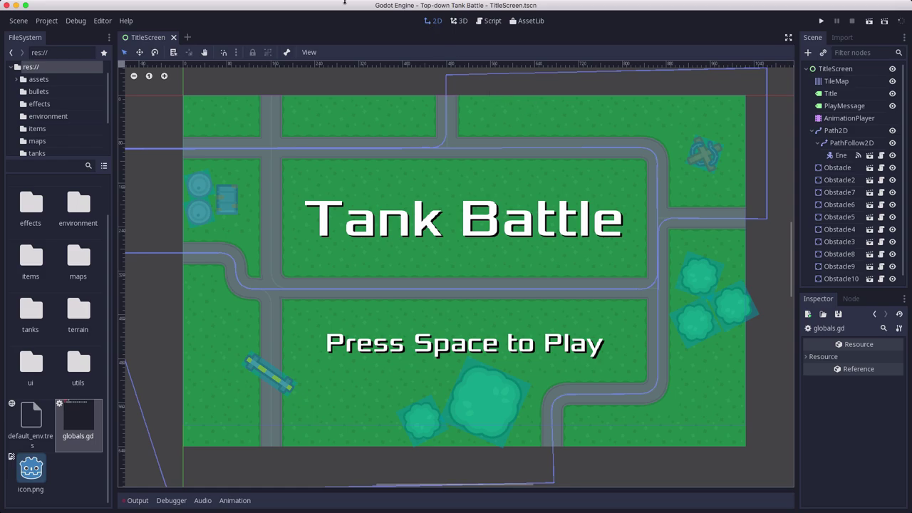
Step: In globals.gd, declare current_level = 0 below slow_terrain and begin a levels array
left_click(489, 25)
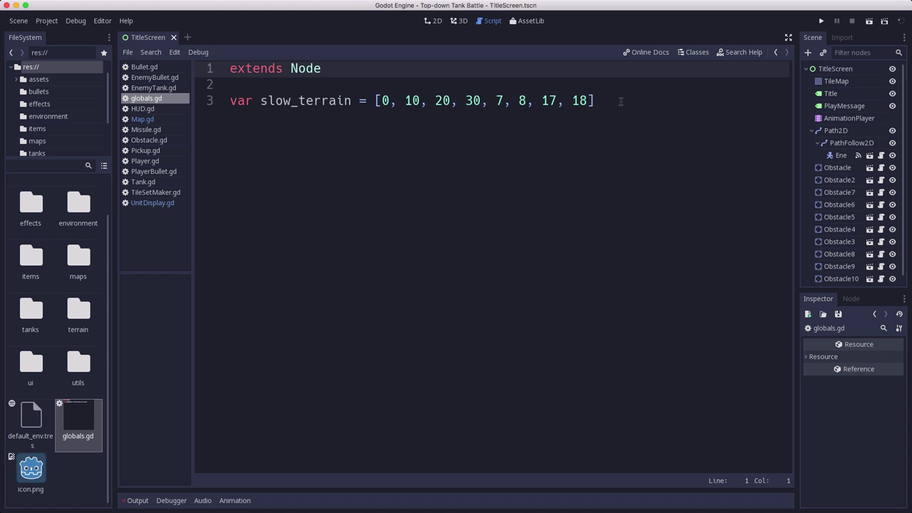
left_click(620, 101)
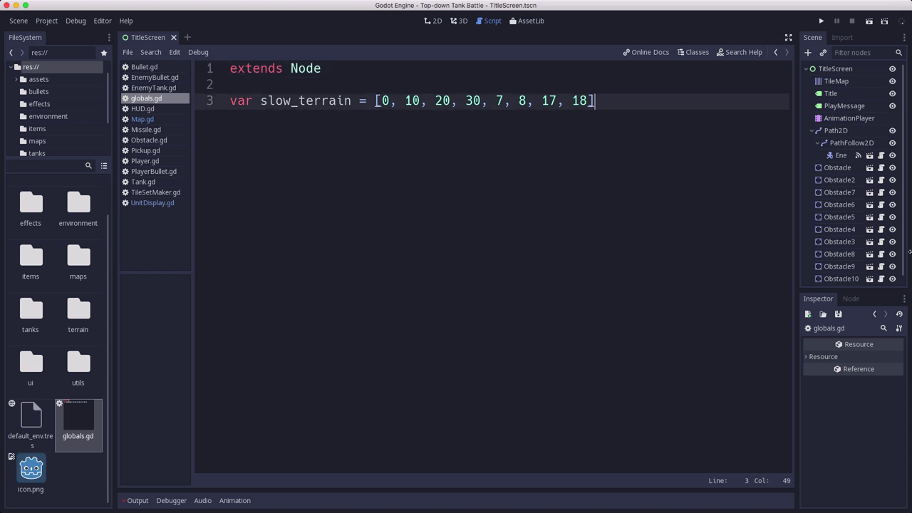
key("Return")
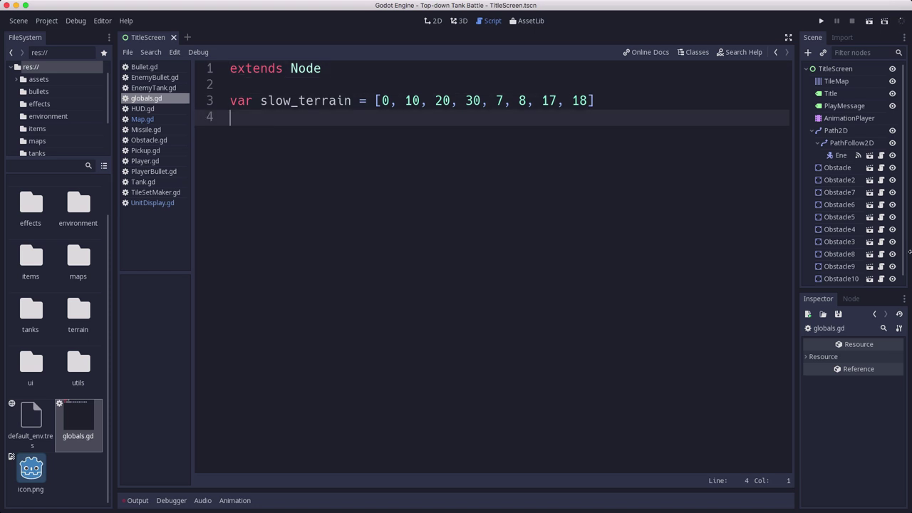
type("var ")
type("current_level = 0")
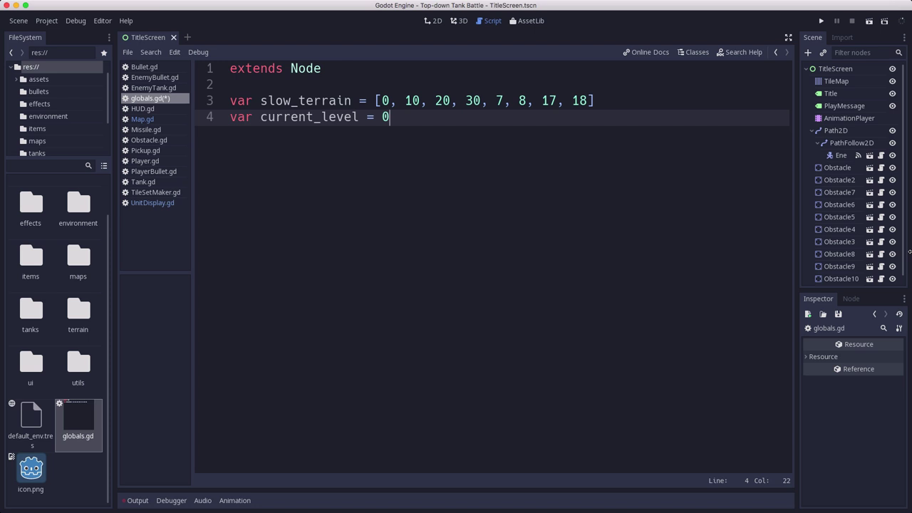
key("Return")
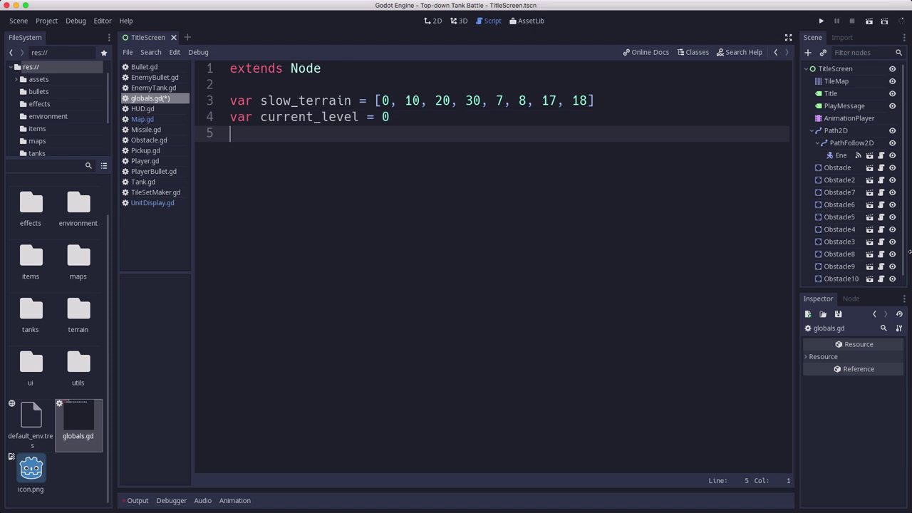
type("var levels")
type(" = [")
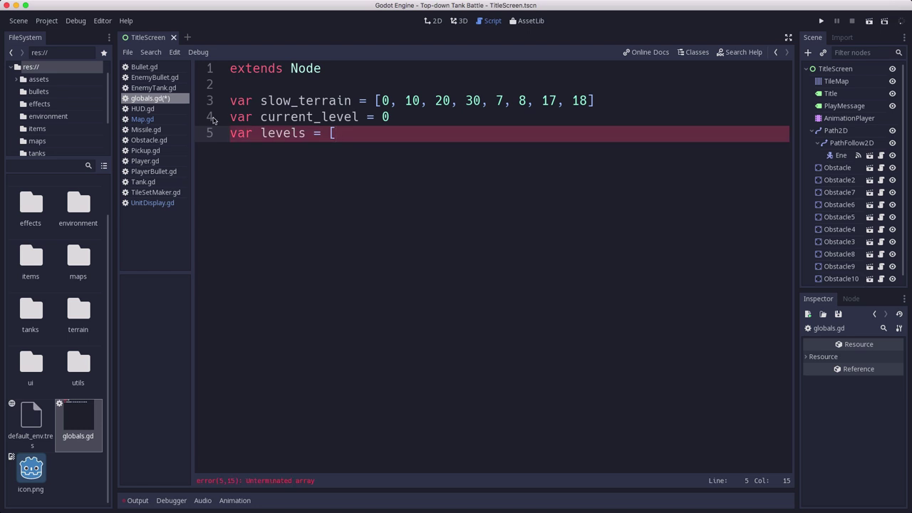
Step: Fill the levels array with the TitleScreen.tscn and Map01.tscn scene paths
double_click(43, 363)
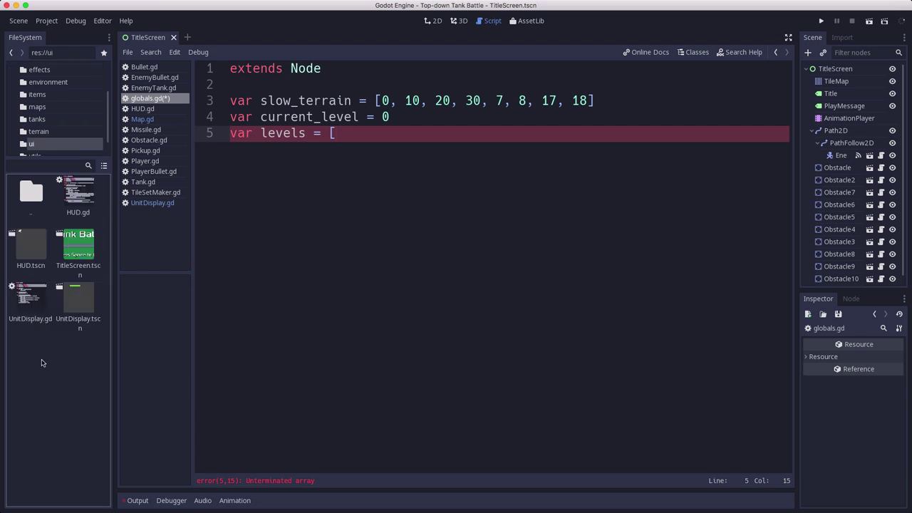
left_click_drag(76, 252, 499, 229)
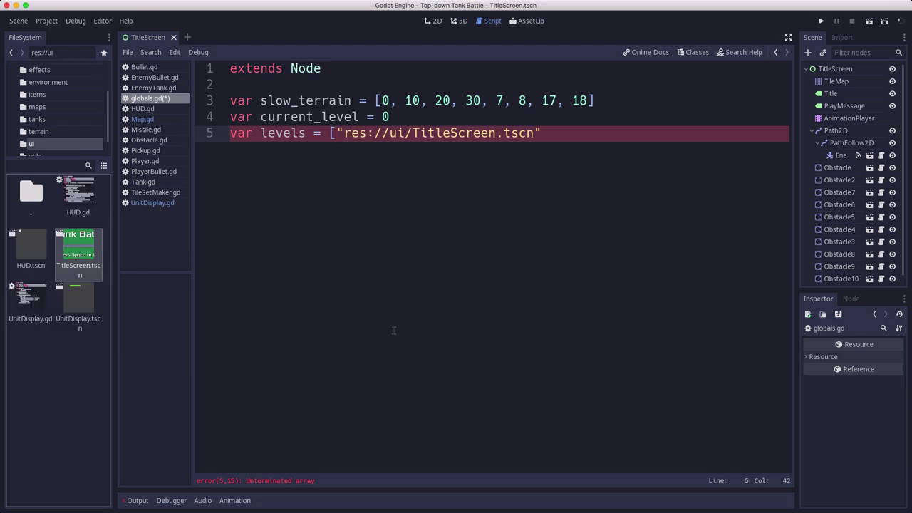
left_click(557, 138)
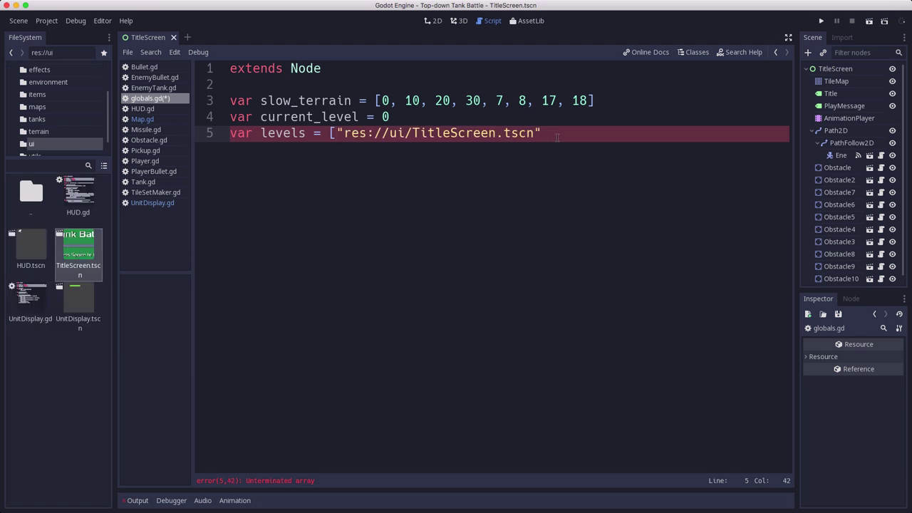
type(",")
left_click(38, 107)
mouse_move(79, 196)
left_mouse_down()
mouse_move(624, 190)
mouse_move(597, 115)
left_mouse_up()
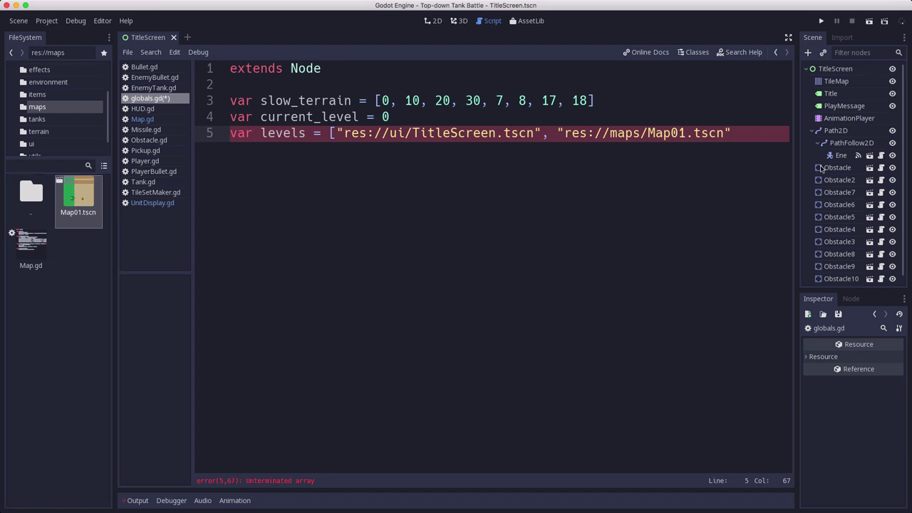
type("]")
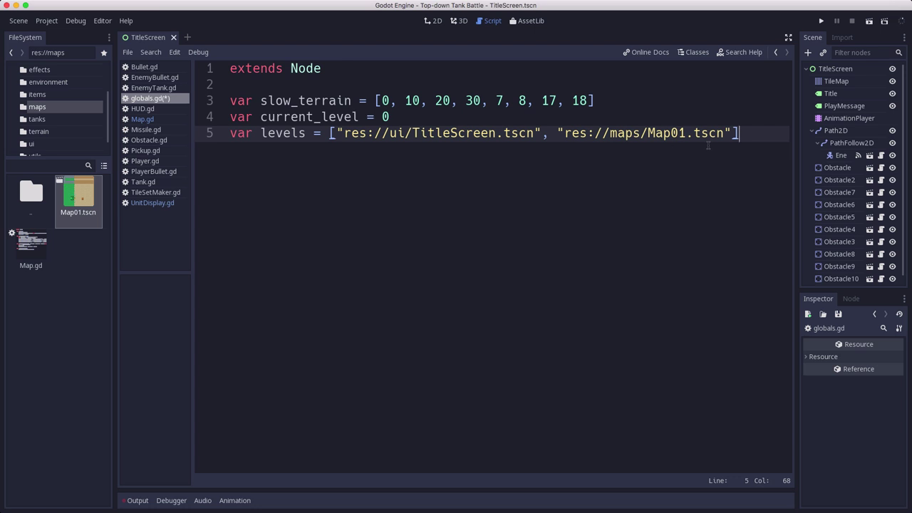
Step: Add a restart() function whose first line sets current_level to 0
key("Return")
key("Return")
type("f")
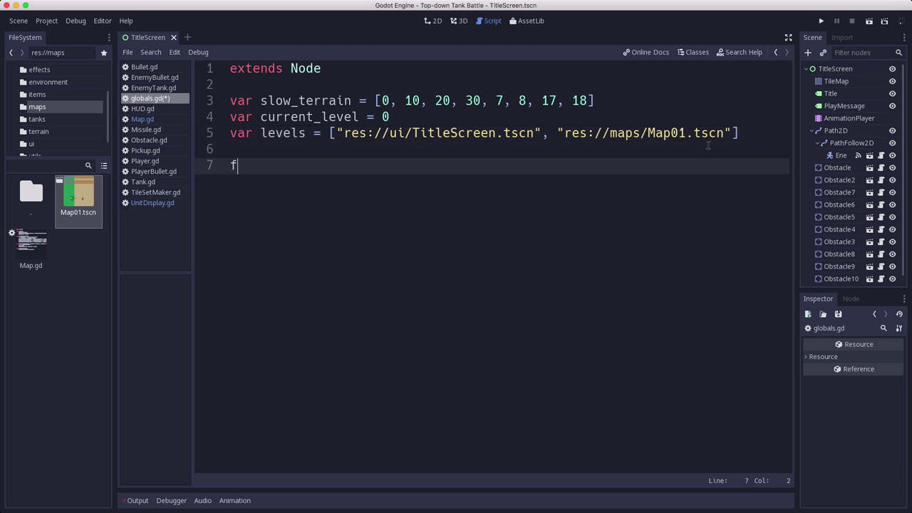
type("unc restart():")
key("Return")
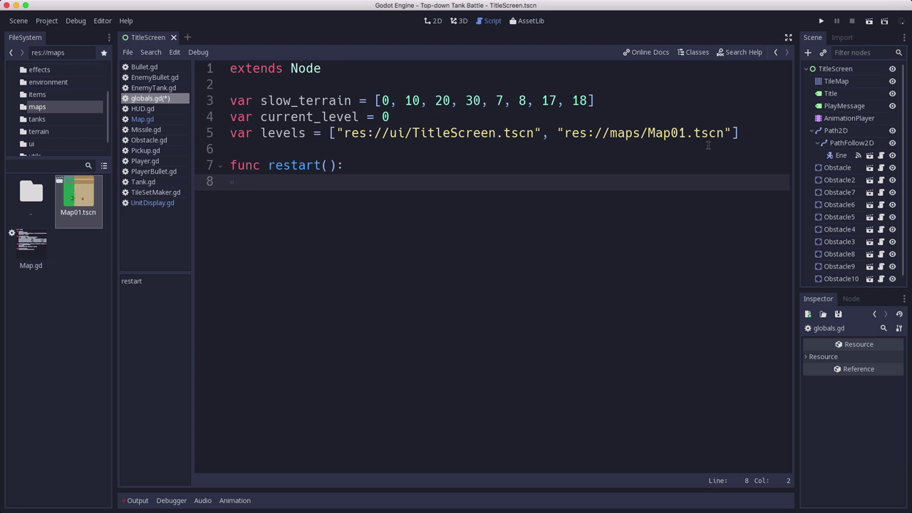
type("cur")
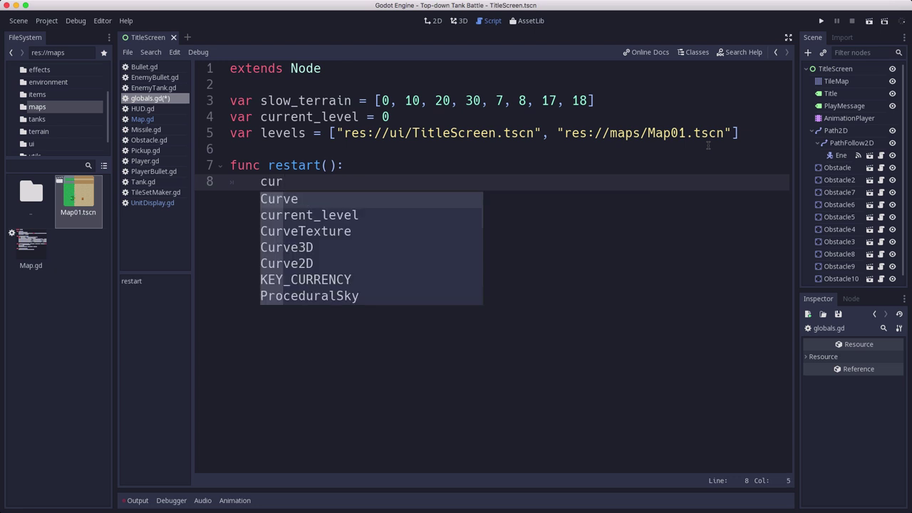
key("Down")
key("Return")
type("= 0")
key("Return")
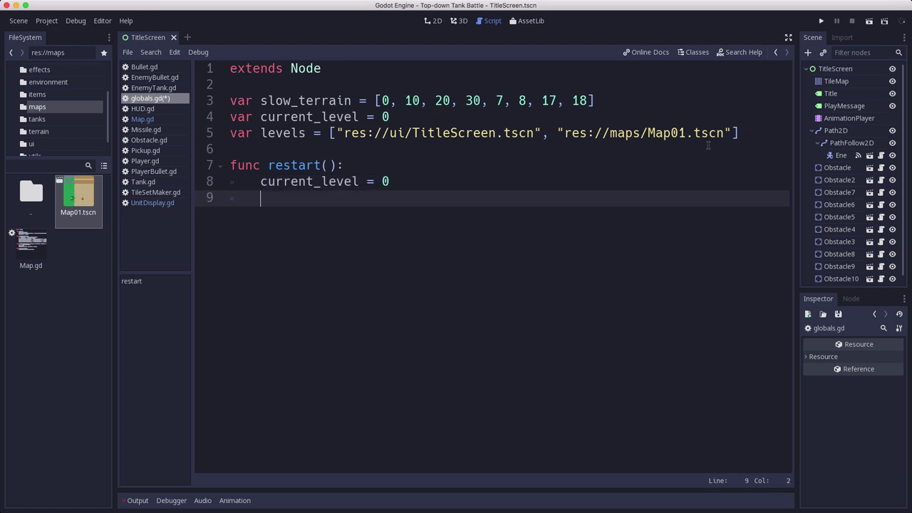
Step: Make restart() call get_tree().change_scene(levels[current_level])
type("get_t")
key("Return")
type("change_scene(les")
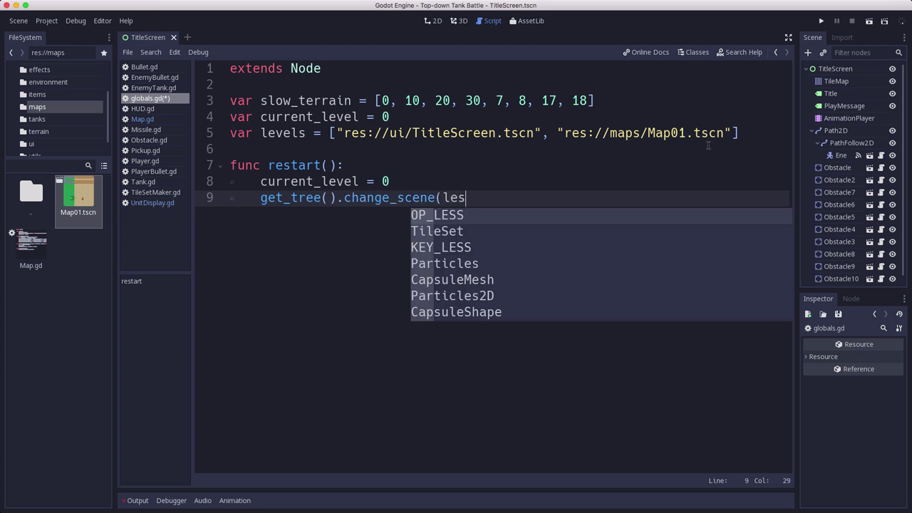
key("BackSpace")
type("vels[current")
key("Return")
type("])")
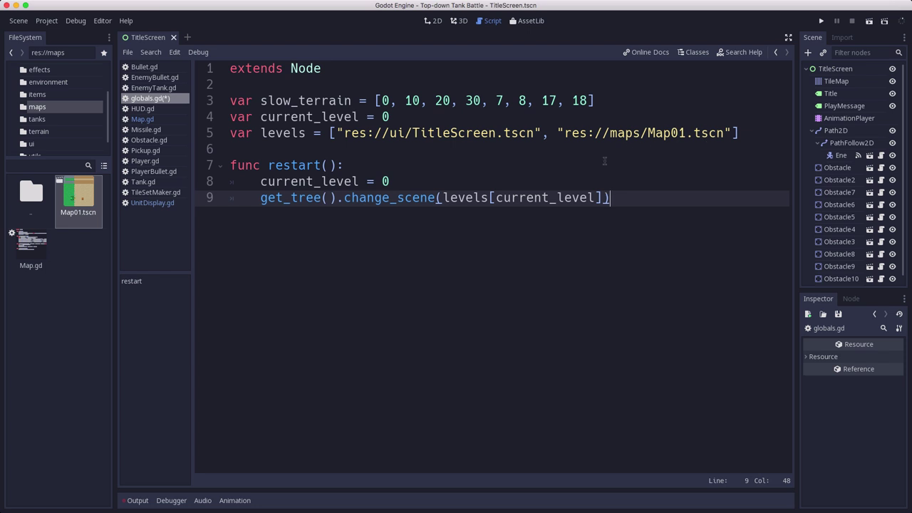
left_click_drag(344, 133, 534, 133)
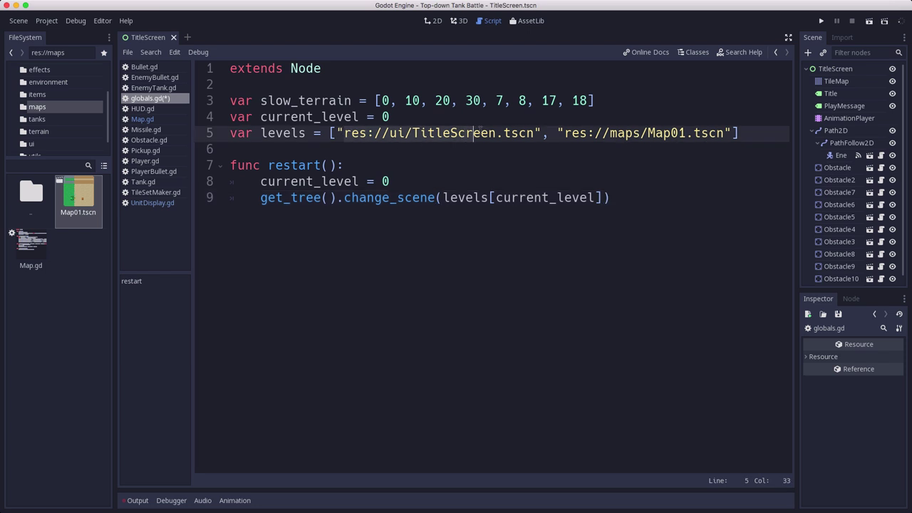
key("Down")
key("Down")
key("Down")
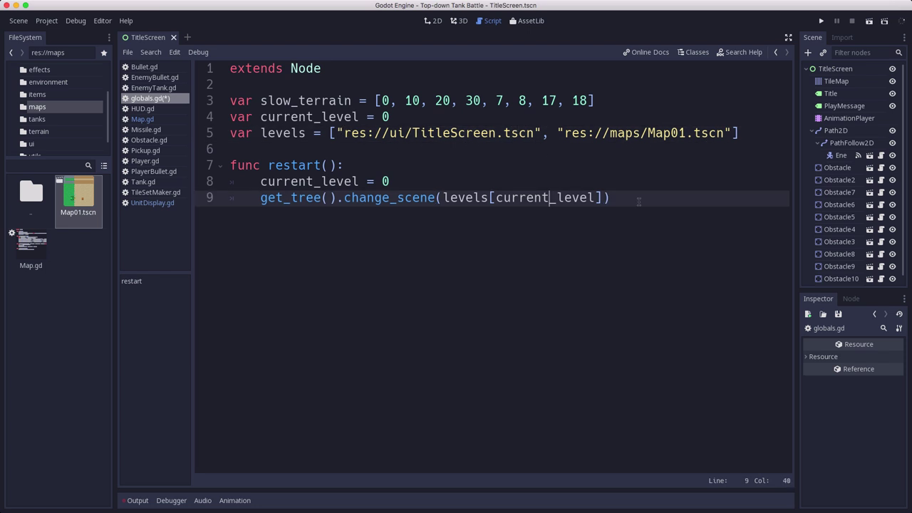
Step: Start a next_level() function that increments current_level by 1
key("Right")
key("Right")
key("Right")
key("Right")
key("Right")
key("Right")
key("Return")
key("Return")
key("BackSpace")
type("func ")
type("new")
key("BackSpace")
type("xt_level():")
key("Return")
type("cur")
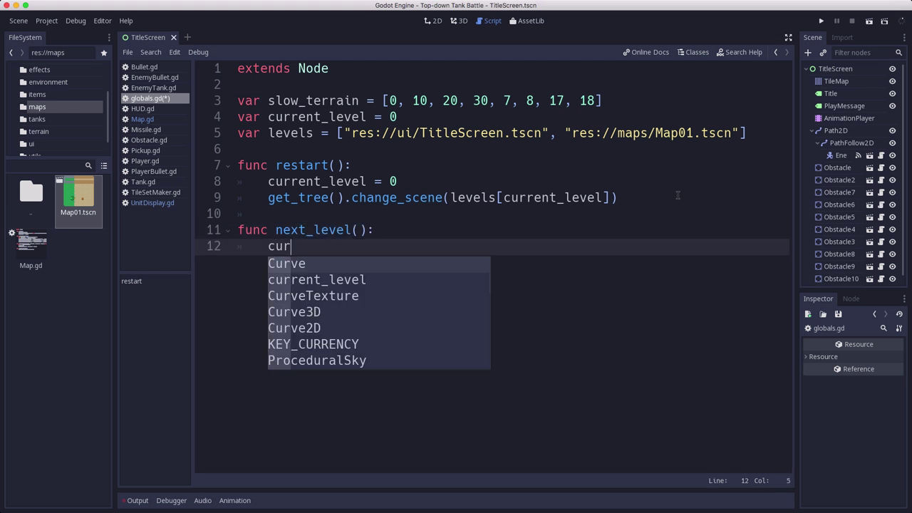
key("Escape")
type("r")
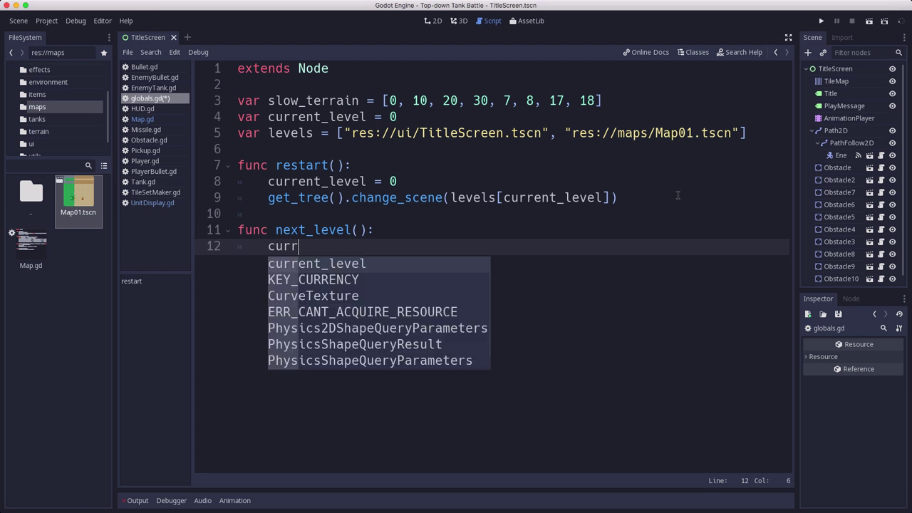
key("Return")
type("+= 1")
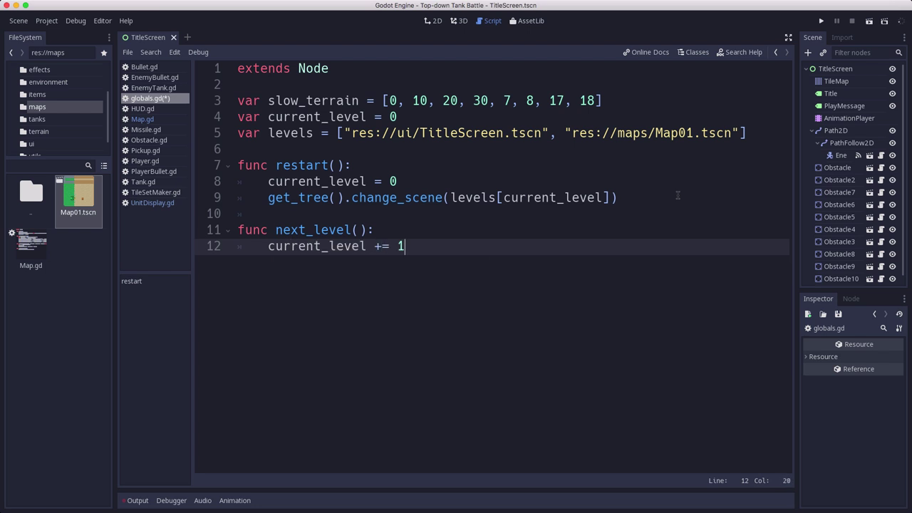
key("Return")
Step: Load levels[current_level] with change_scene when current_level < levels.size()
type("if curr")
key("Return")
type("<=")
key("BackSpace")
type("levels.size():")
key("Return")
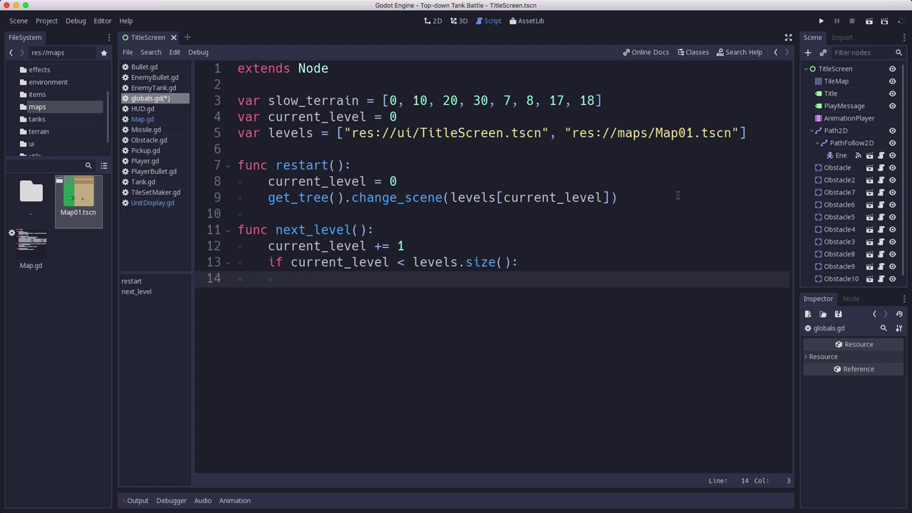
type("get_tree()")
type(".cha")
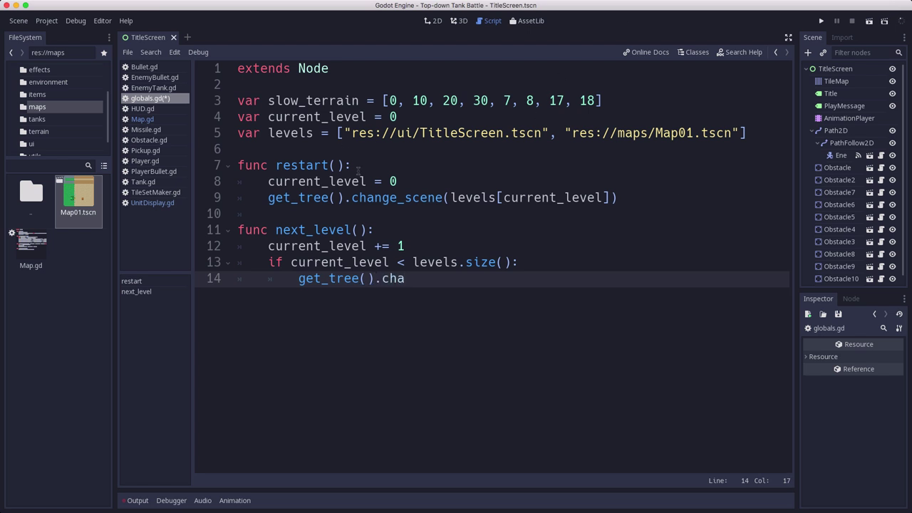
left_click(628, 202)
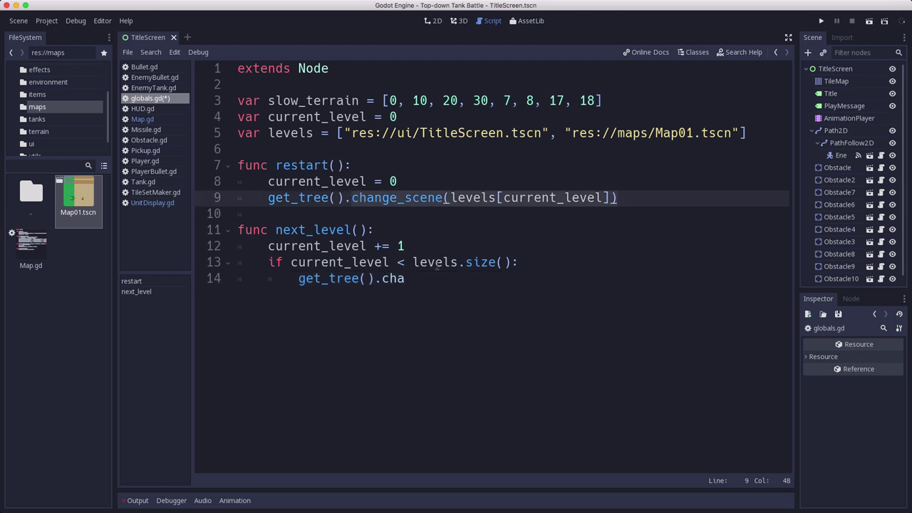
left_click(420, 280)
key("BackSpace")
key("BackSpace")
key("BackSpace")
type("ange_scene(levels[current_level])")
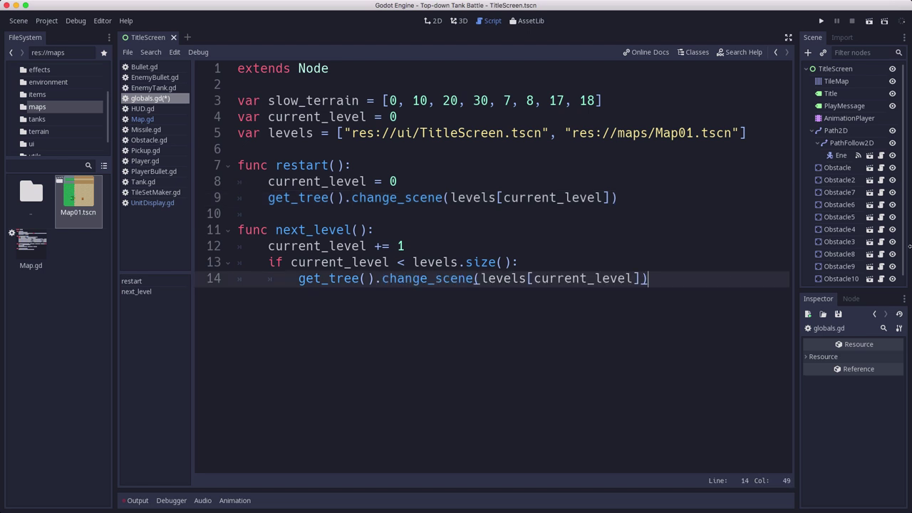
key("Return")
Step: Add an else branch to next_level() that calls restart()
key("BackSpace")
type("else:")
key("Return")
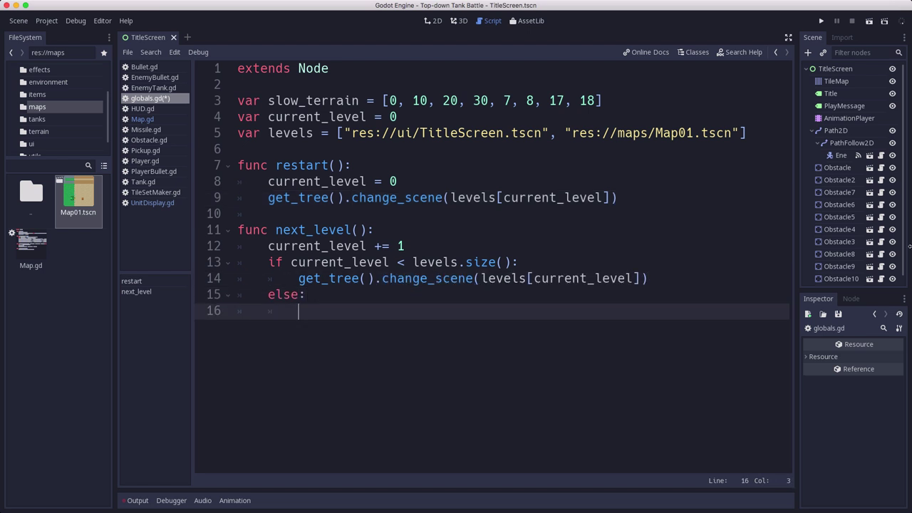
type("retu")
key("BackSpace")
key("BackSpace")
type("st")
key("Return")
Step: Review next_level() and the Map01 path, save globals.gd, and return to the TitleScreen scene
left_click(324, 229)
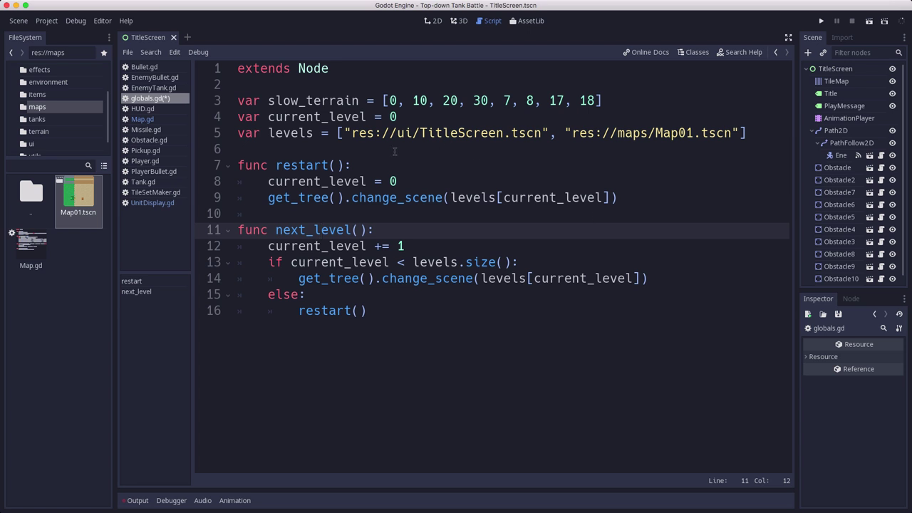
left_click_drag(647, 132, 715, 132)
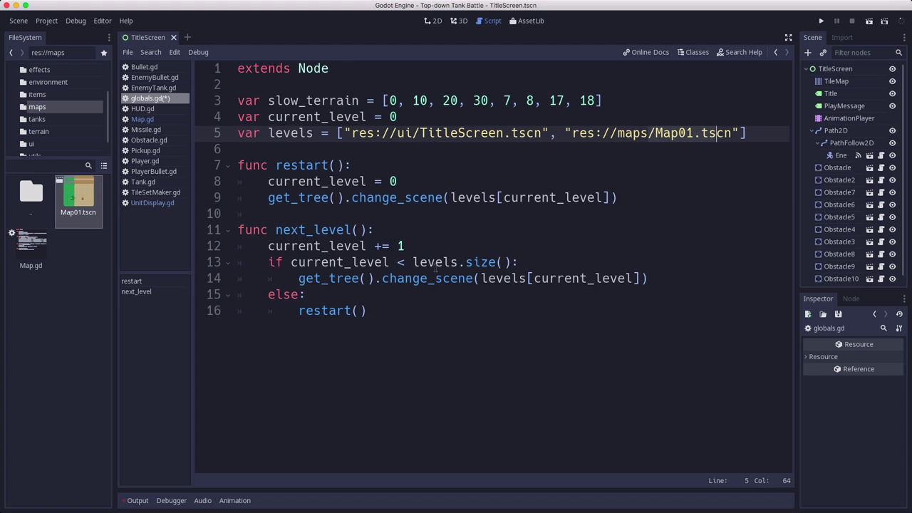
left_click(238, 166)
key("ctrl+s")
left_click(432, 20)
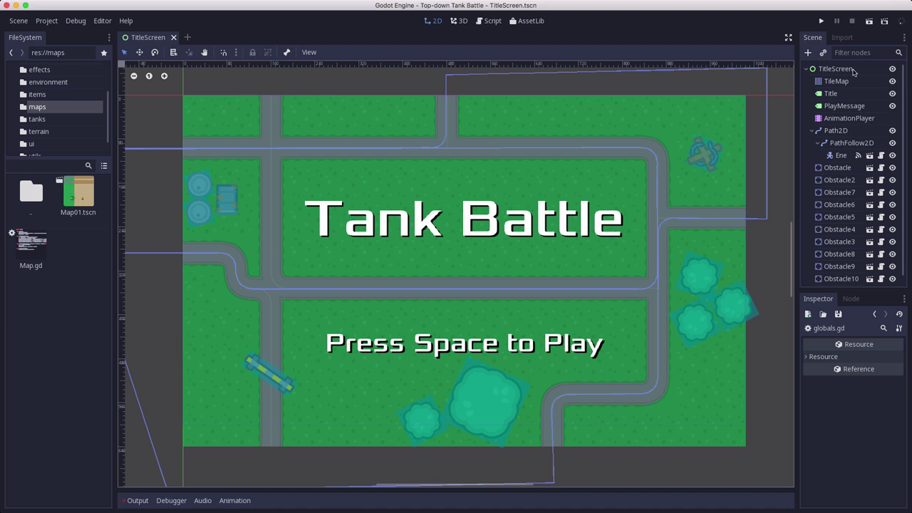
Step: Attach a new TitleScreen.gd script to the TitleScreen root node
left_click(833, 69)
left_click(898, 53)
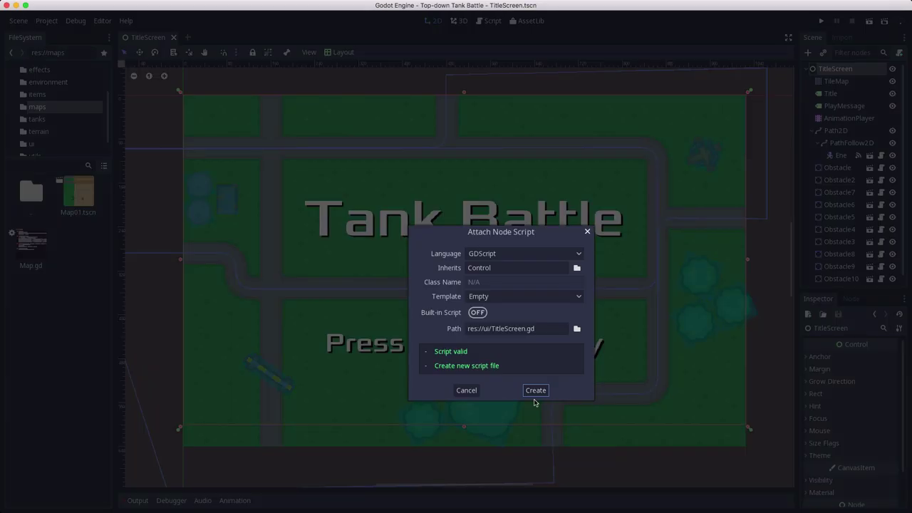
left_click(534, 390)
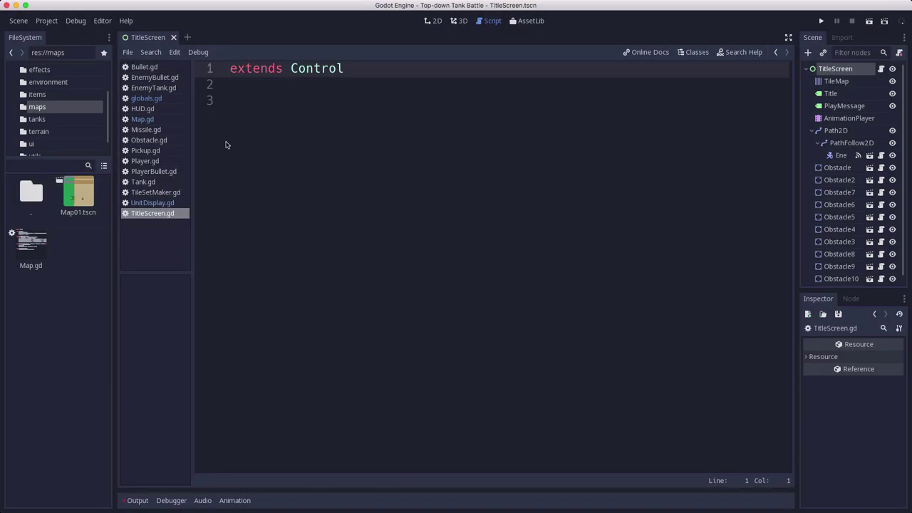
Step: Write func _input(event) with an if event.is_action_pressed("ui_select") check
left_click(311, 107)
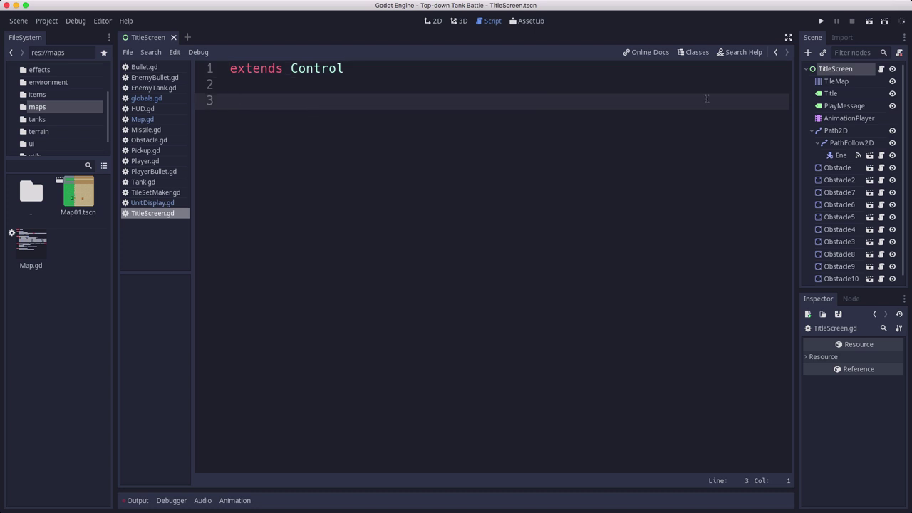
type("fucn")
key("BackSpace")
key("BackSpace")
type("nc _inp")
key("Return")
key("Return")
type("if event.isac")
key("Return")
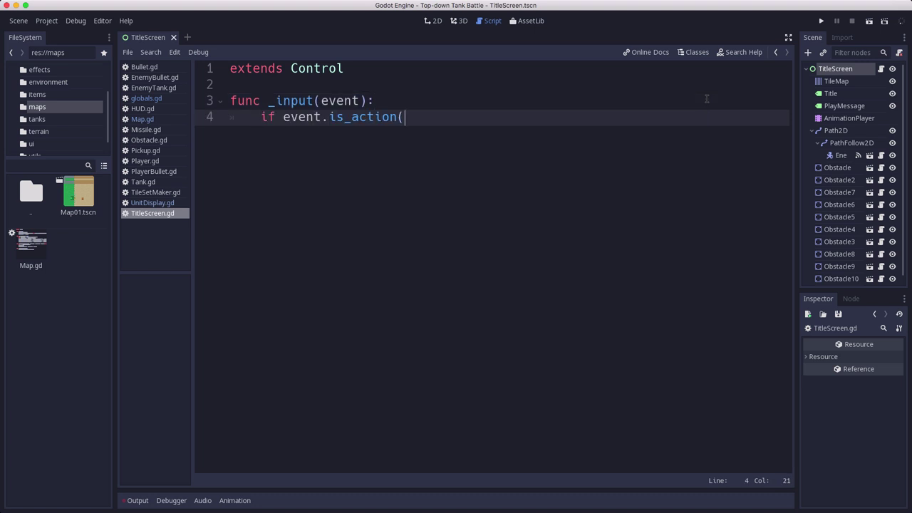
key("BackSpace")
type("_")
key("Return")
type("\"u")
type("i(_")
key("BackSpace")
key("BackSpace")
type("_select\"):")
key("Return")
Step: Call GLOBALS.next_level() inside the ui_select check
type("g")
key("BackSpace")
type("glob")
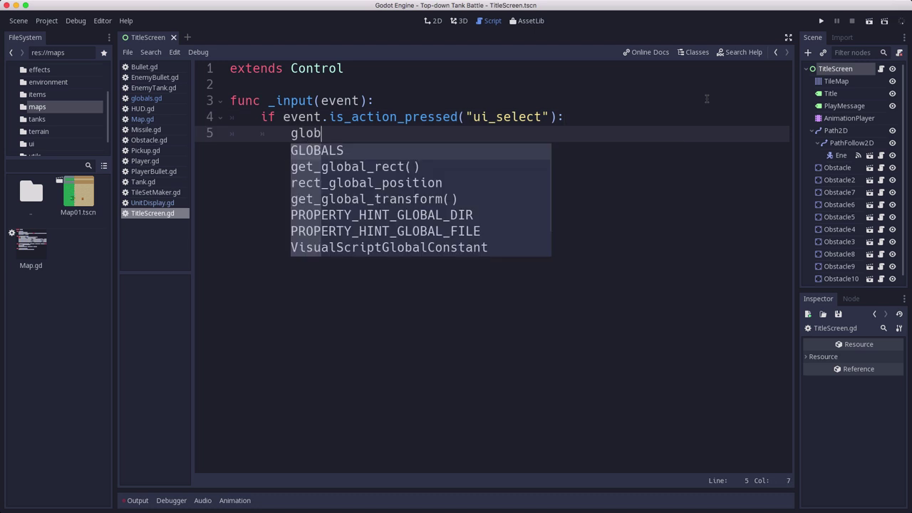
key("Return")
type(".")
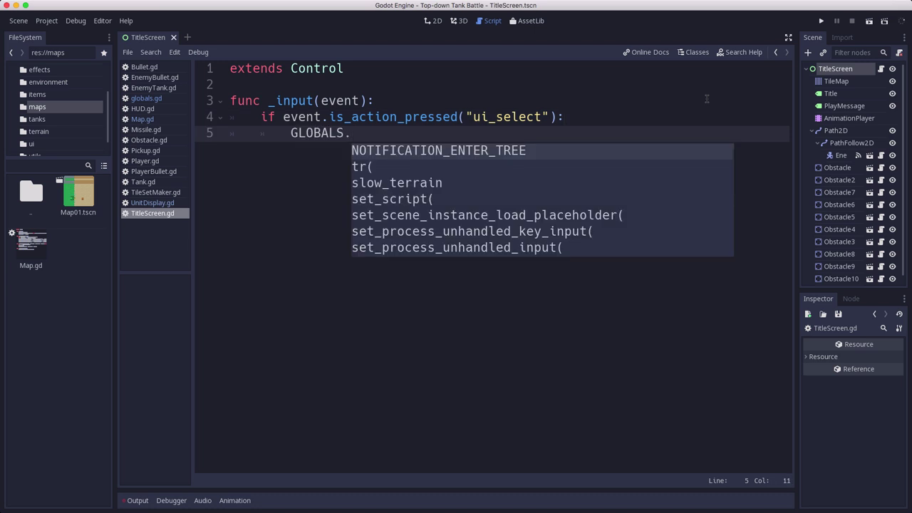
type("next_")
key("Return")
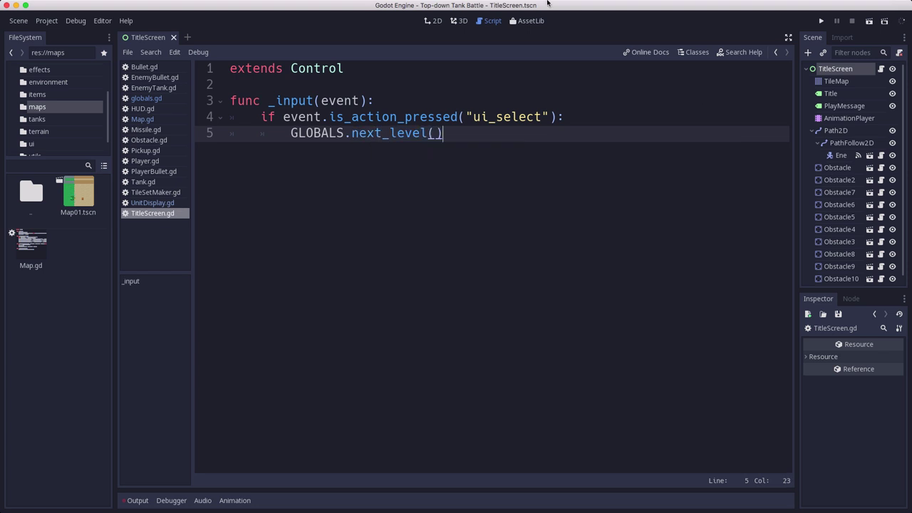
Step: Run the project, choosing TitleScreen.tscn as the main scene
left_click(826, 23)
left_click(502, 277)
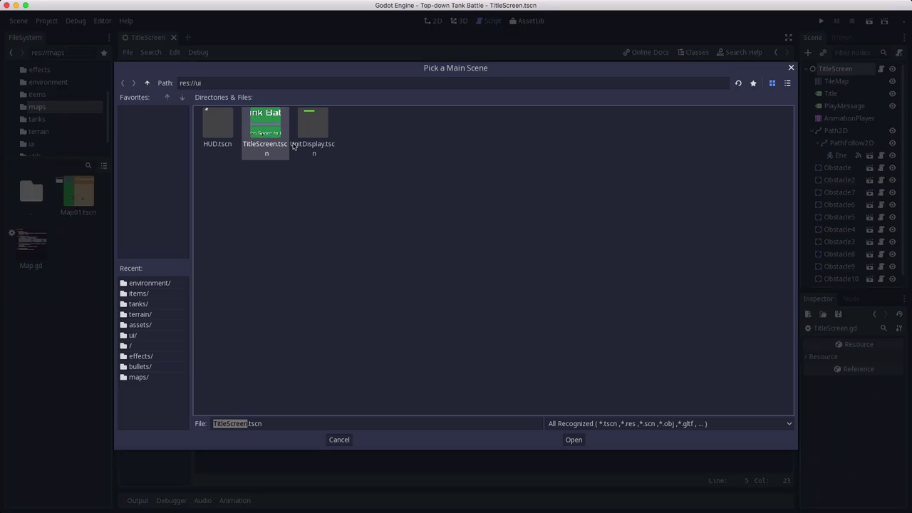
double_click(274, 131)
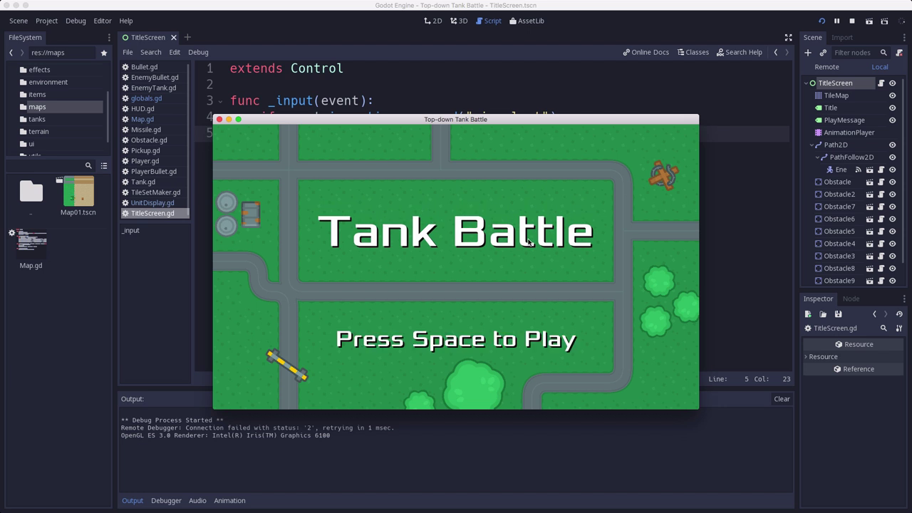
Step: Press Space to enter Map01, drive and fire the tank, then close the game window
key("space")
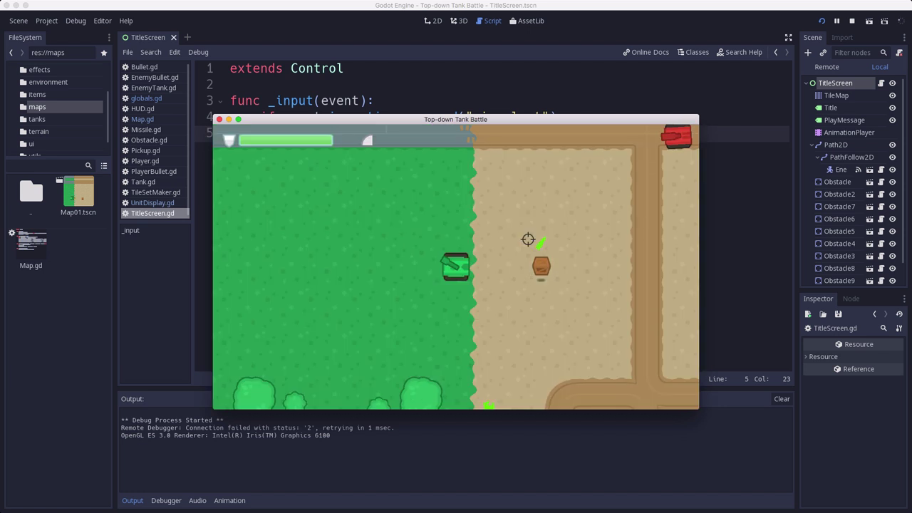
key("w")
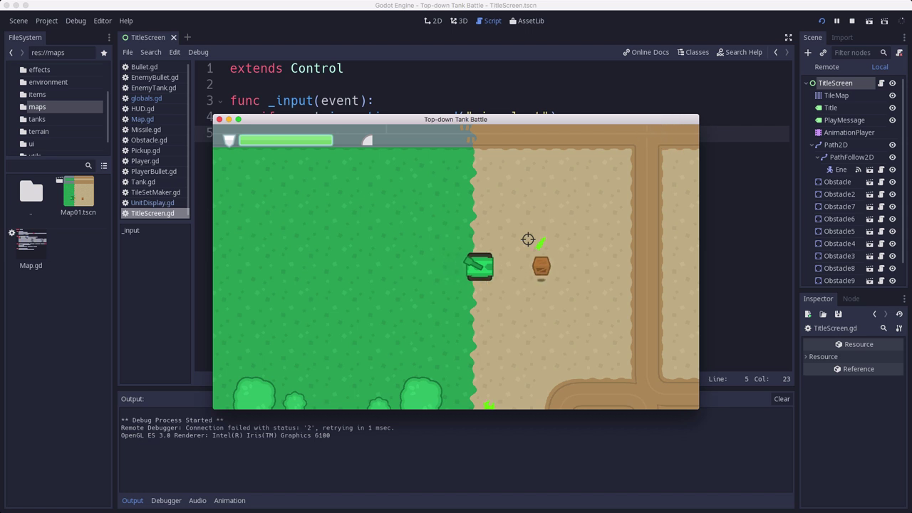
key("w")
key("a")
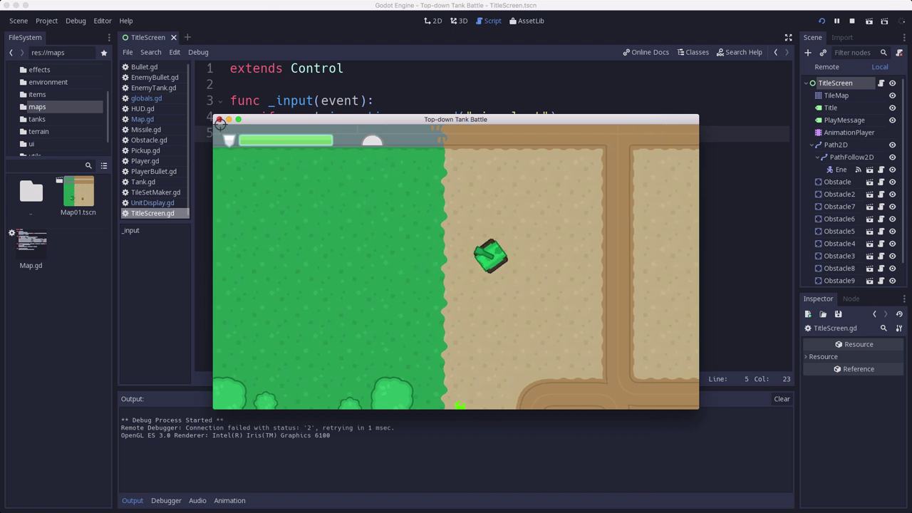
key("w")
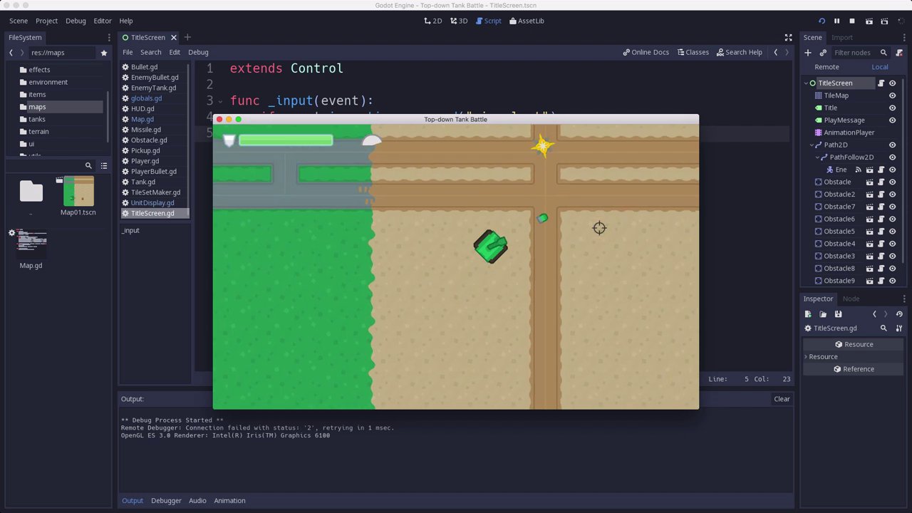
left_click(507, 299)
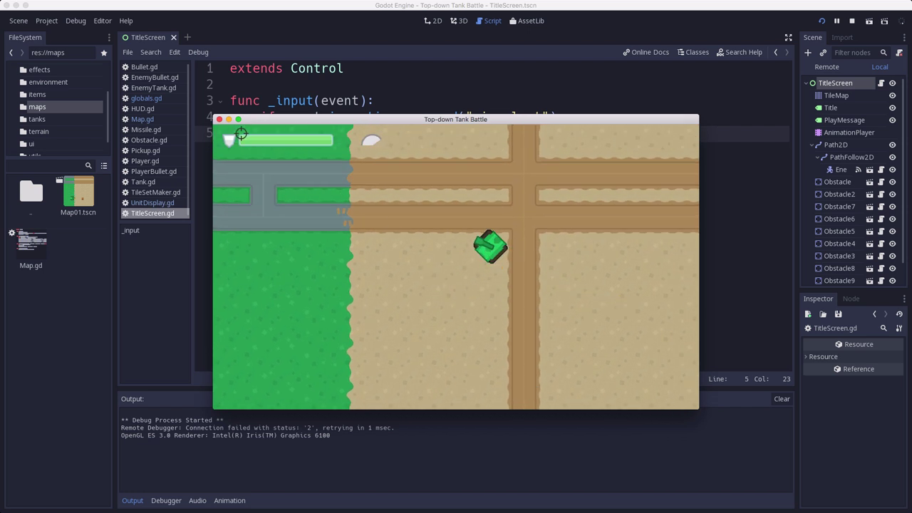
left_click(220, 119)
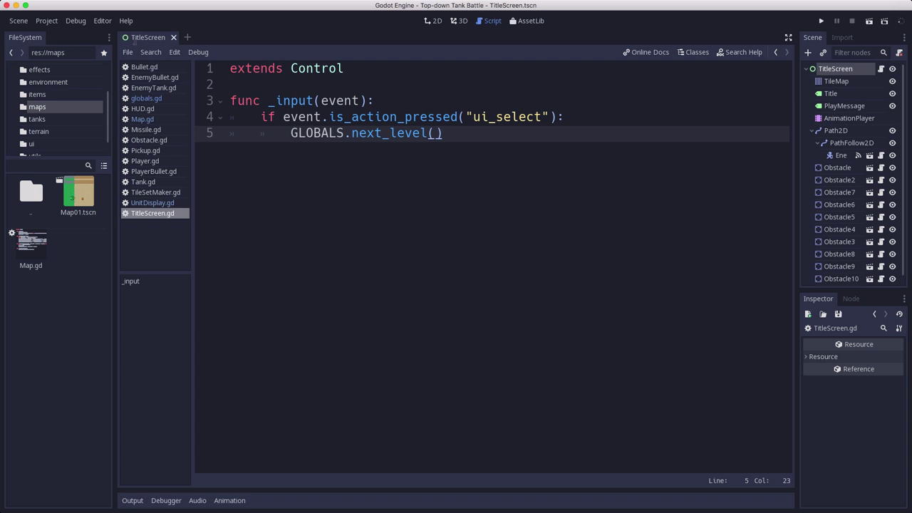
Step: Open Map01 and jump from the Player's dead signal to its handler in Map.gd
double_click(87, 200)
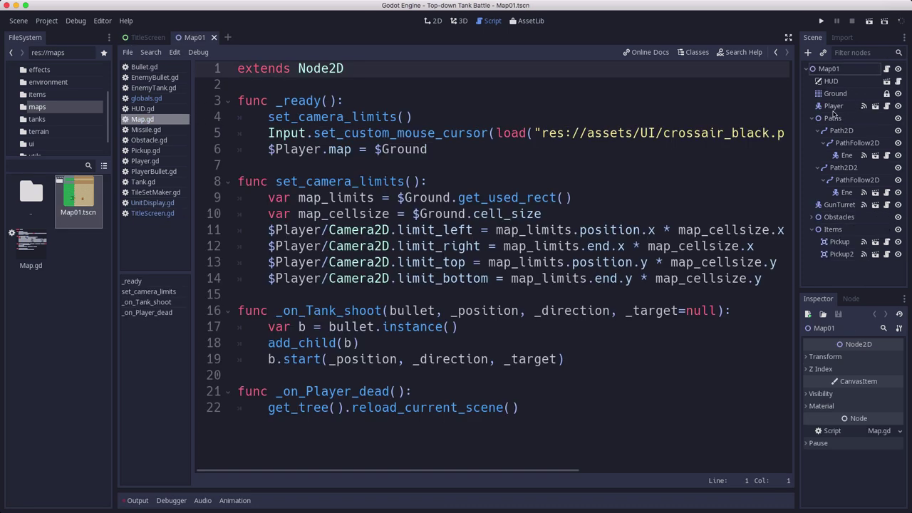
left_click(833, 106)
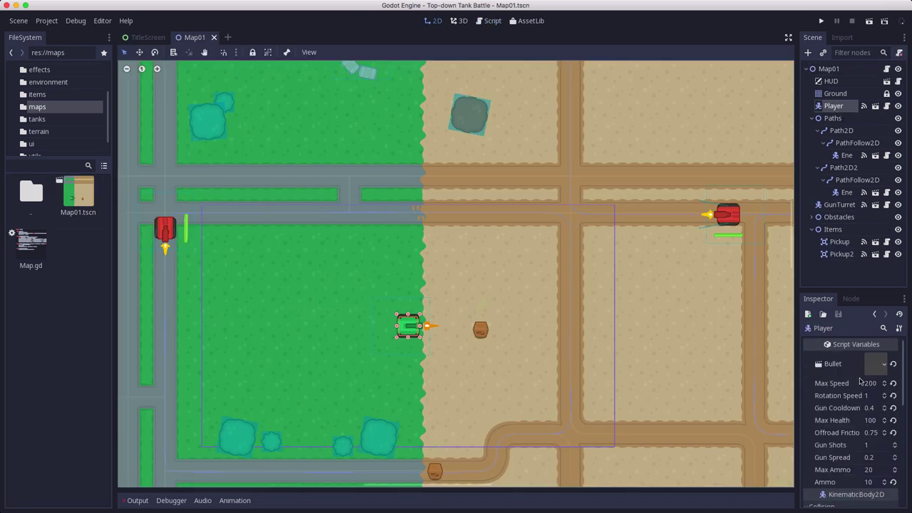
left_click(850, 300)
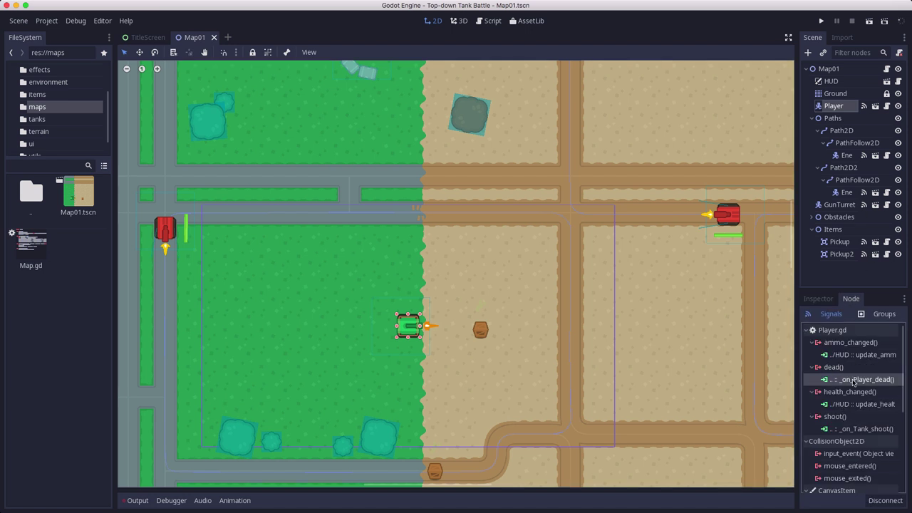
double_click(855, 379)
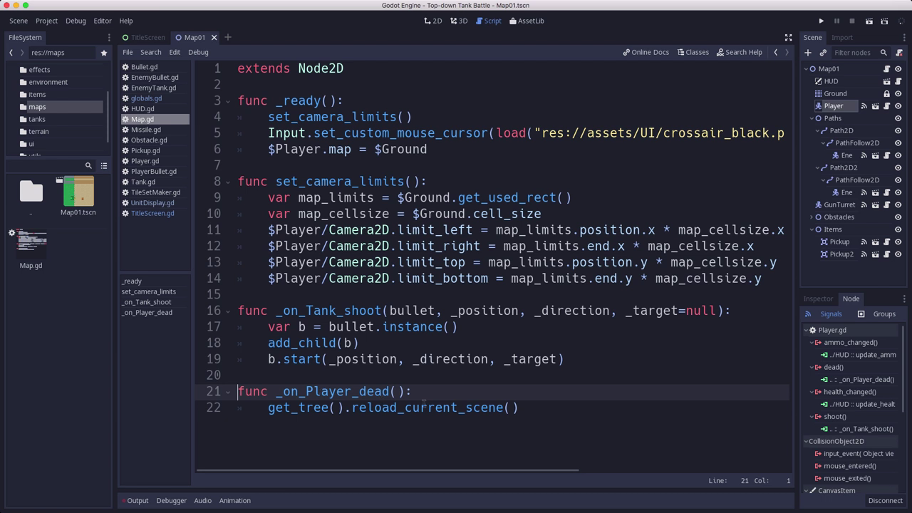
Step: Replace the reload_current_scene() line with GLOBALS.restart()
left_click(524, 409)
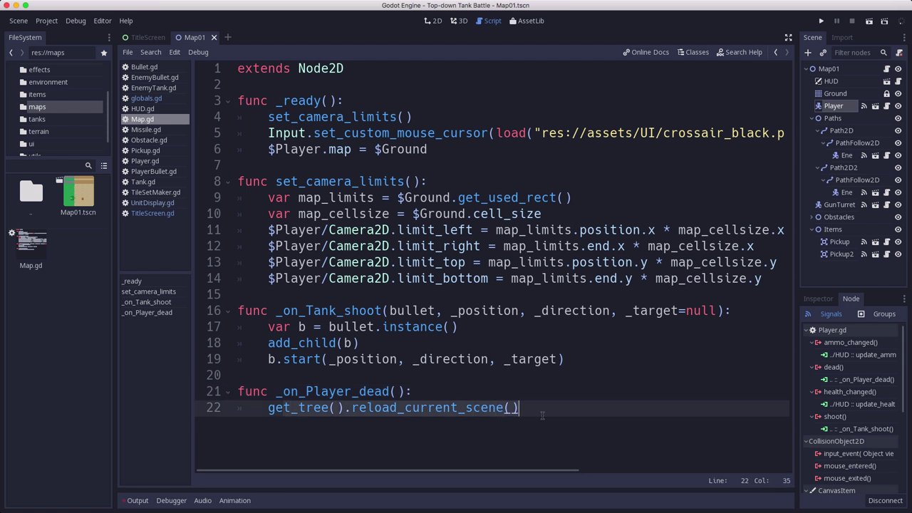
key("ctrl+Tab")
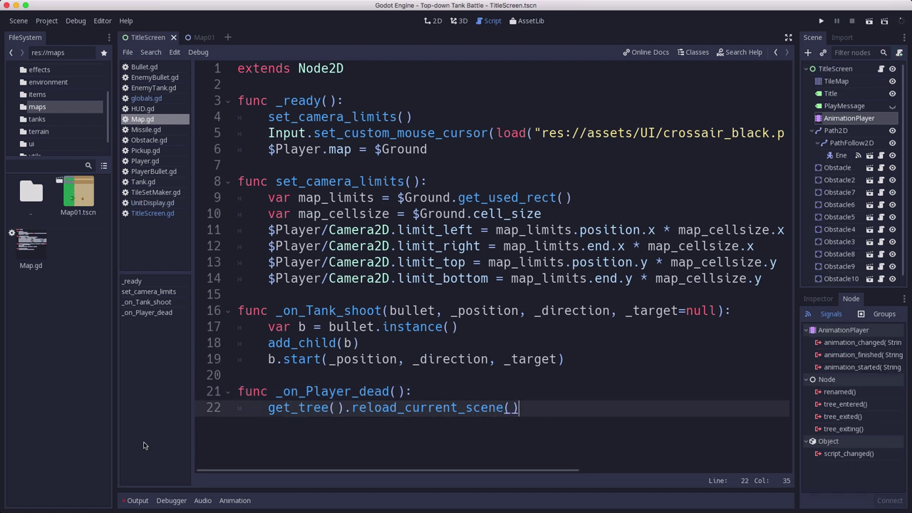
left_click(263, 410)
key("shift+End")
type("gr")
key("BackSpace")
type("lo")
key("Return")
type(".rest")
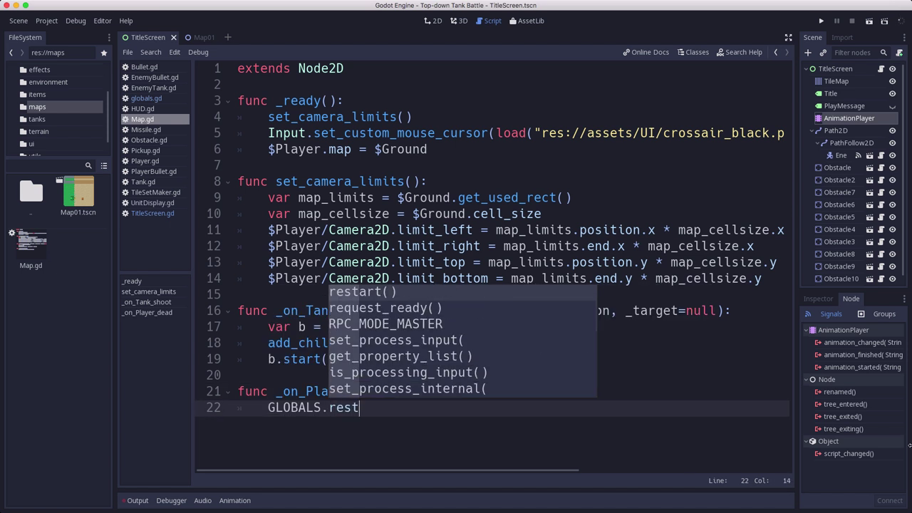
key("Return")
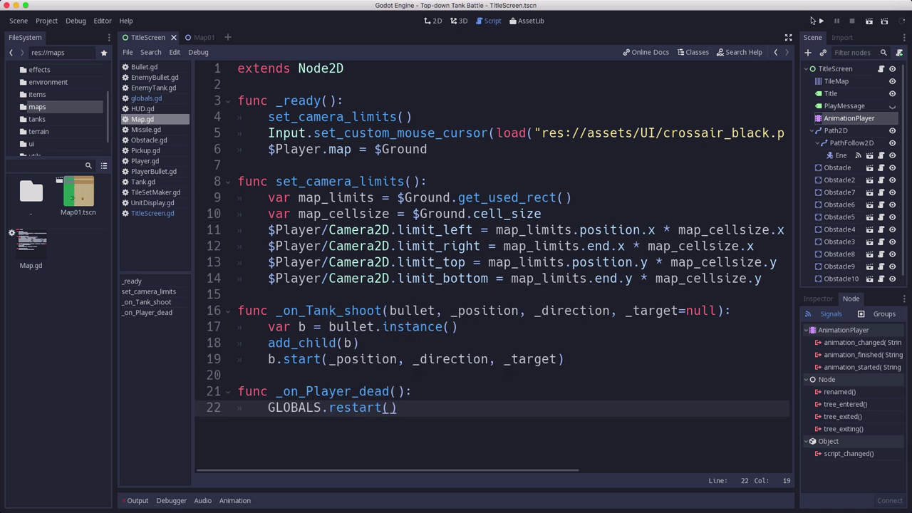
left_click(821, 21)
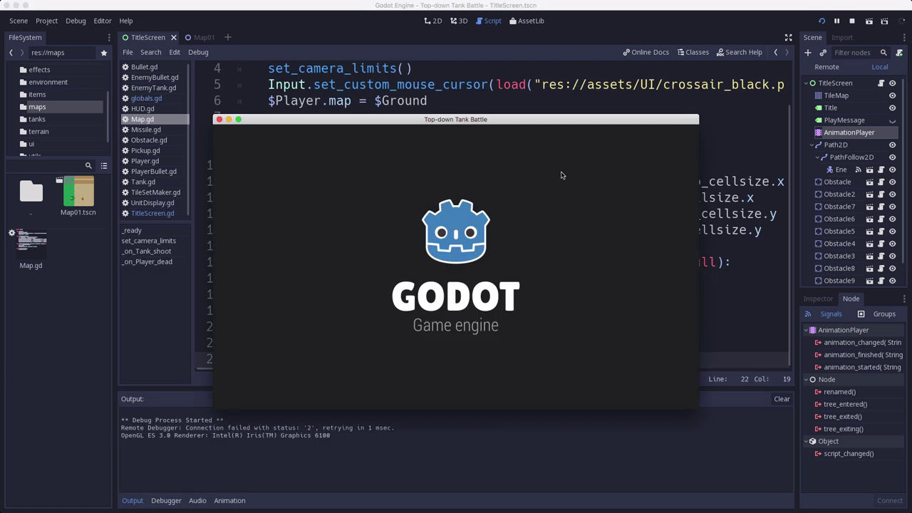
left_click(550, 221)
left_click(550, 220)
key("s")
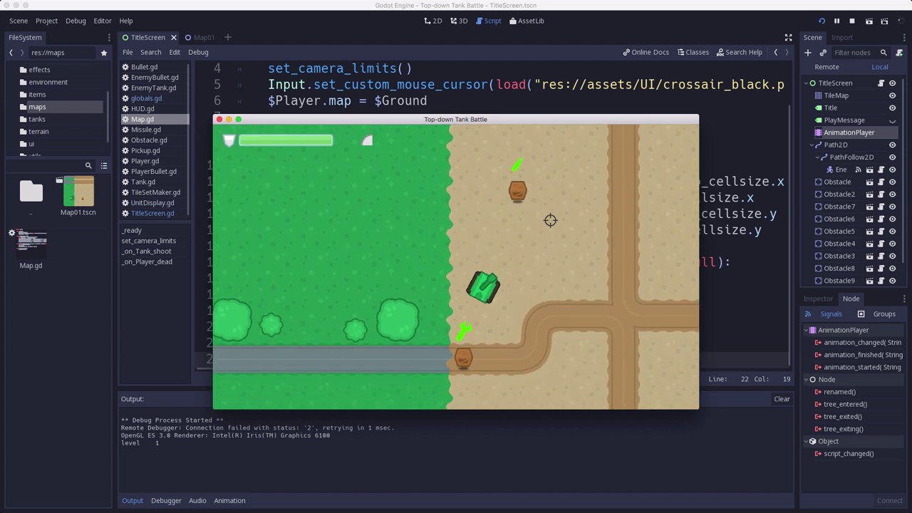
key("d")
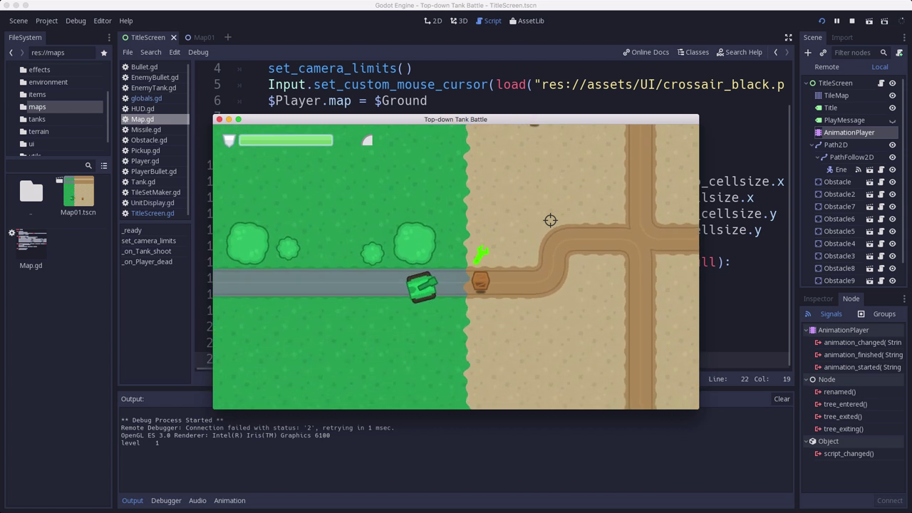
key("s")
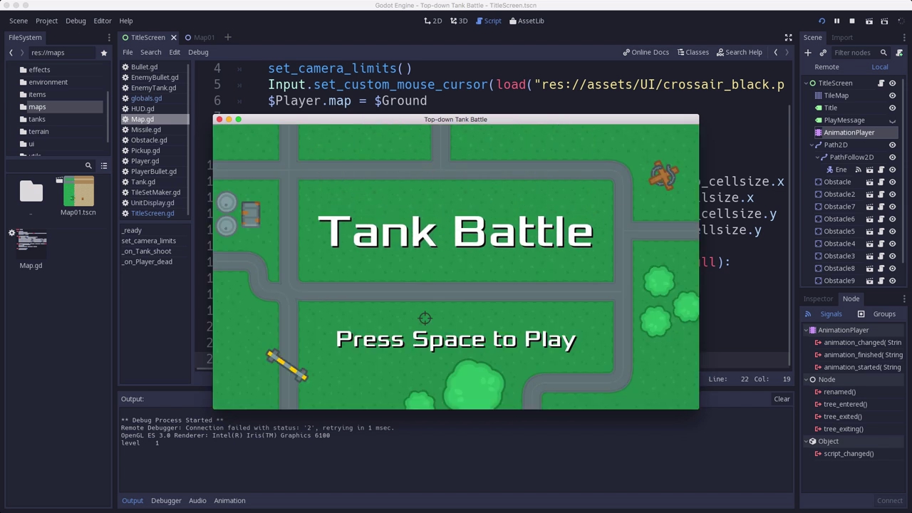
key("space")
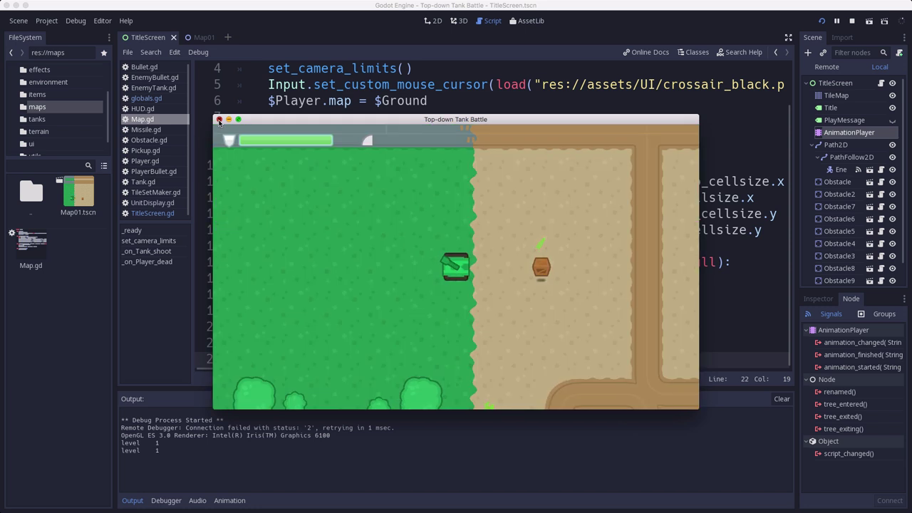
left_click(219, 120)
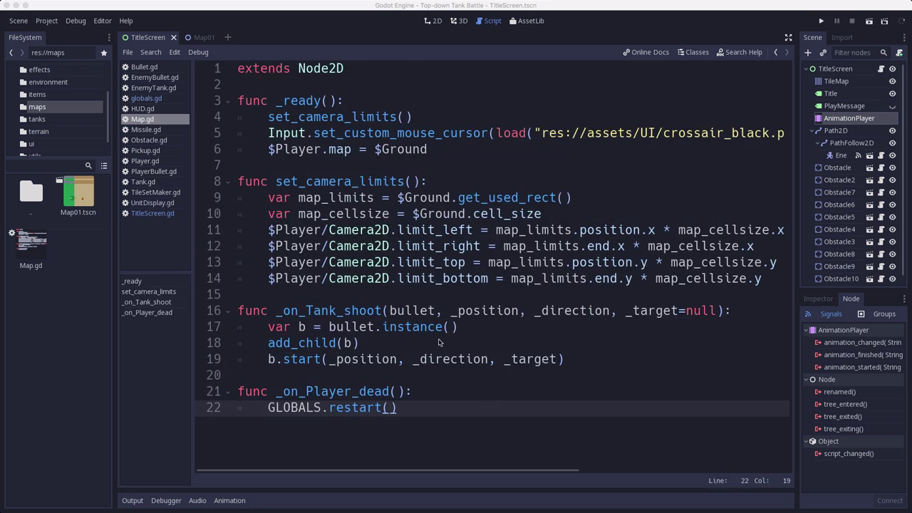